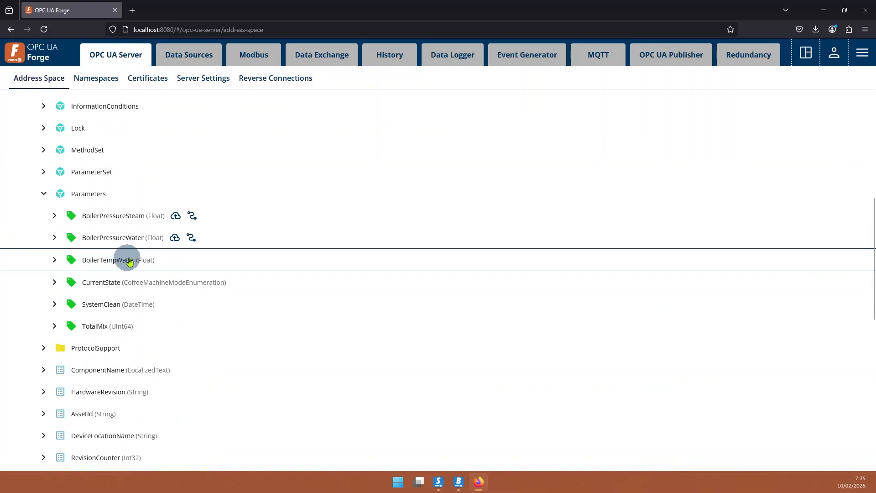
Give the BoilerTempWater node the expression node1 + node2 and add it to the templates as "sum 2 variable".
right_click(173, 261)
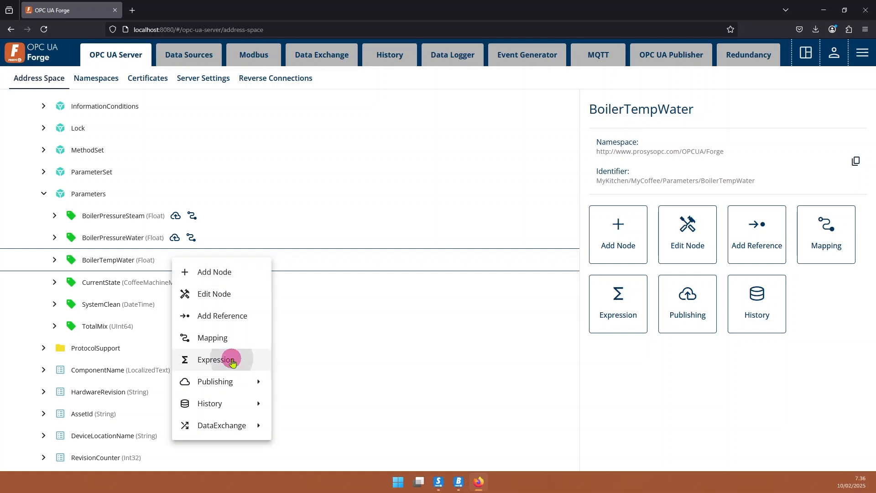
left_click(232, 361)
left_click(642, 177)
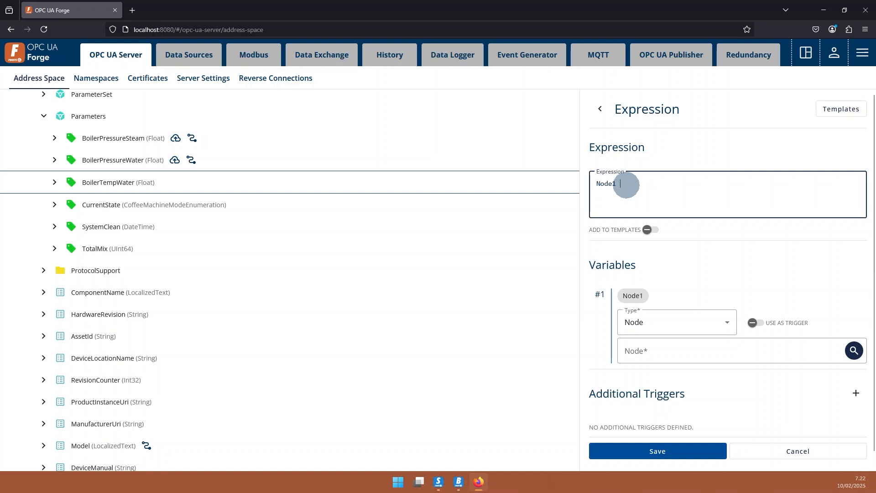
type("de2")
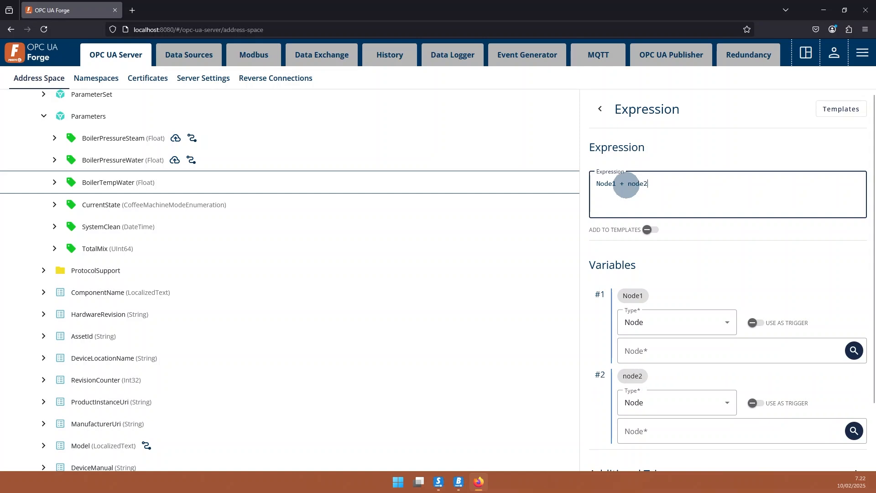
left_click(650, 230)
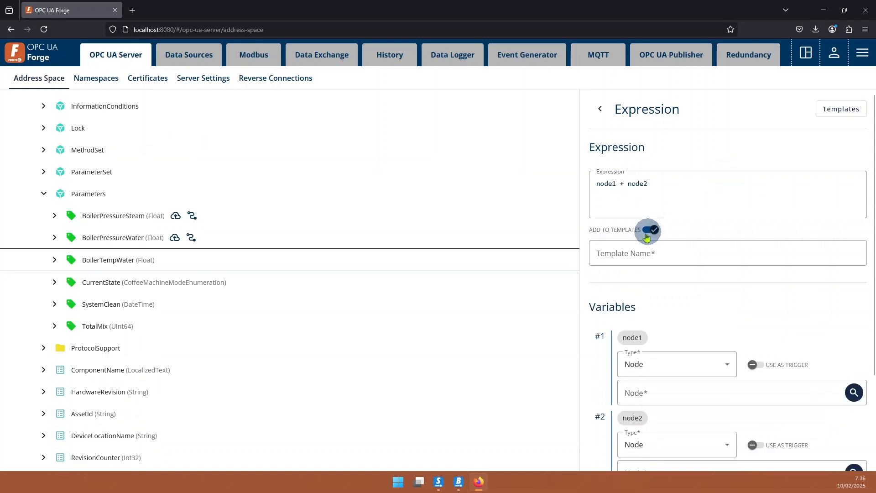
left_click(643, 256)
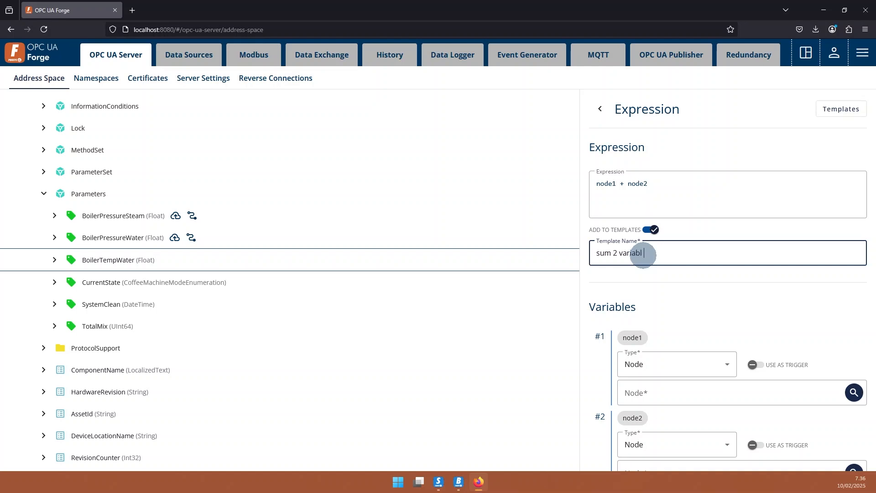
Assign the BoilerPressureSteam node from MyCoffee's Parameters to the expression variable node1.
scroll(643, 255, "down", 3)
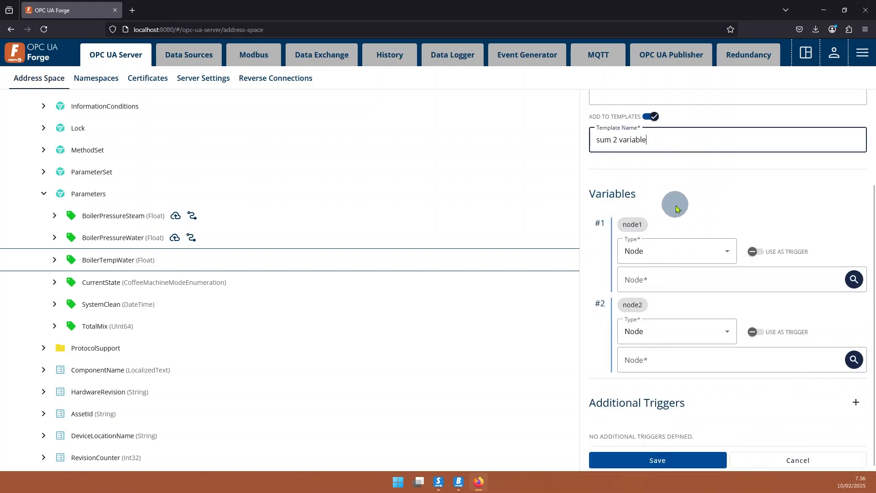
scroll(639, 191, "up", 1)
scroll(667, 260, "down", 1)
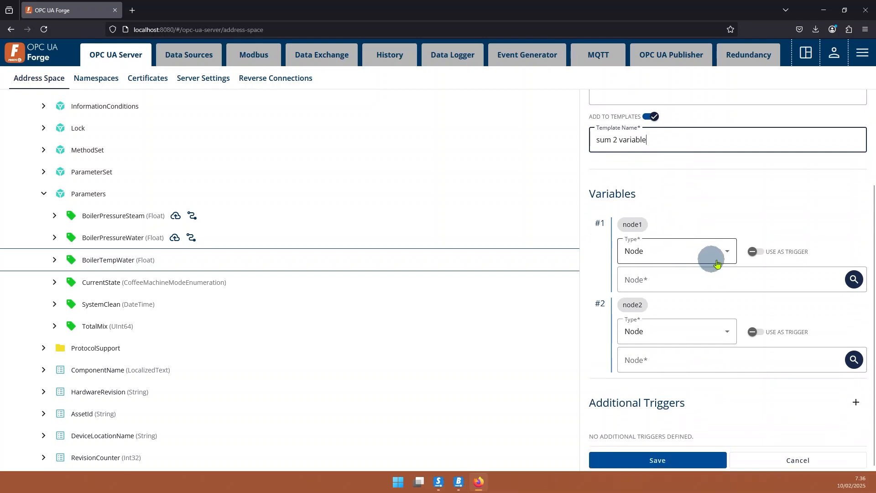
left_click(855, 280)
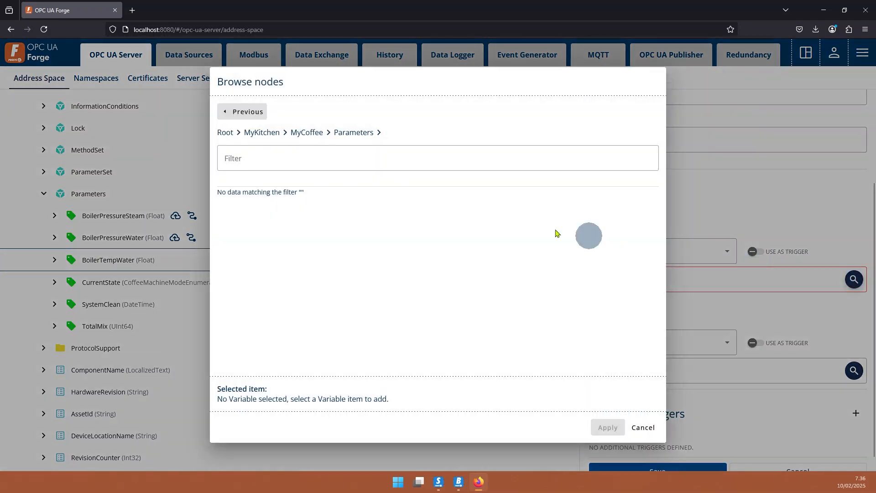
left_click(303, 204)
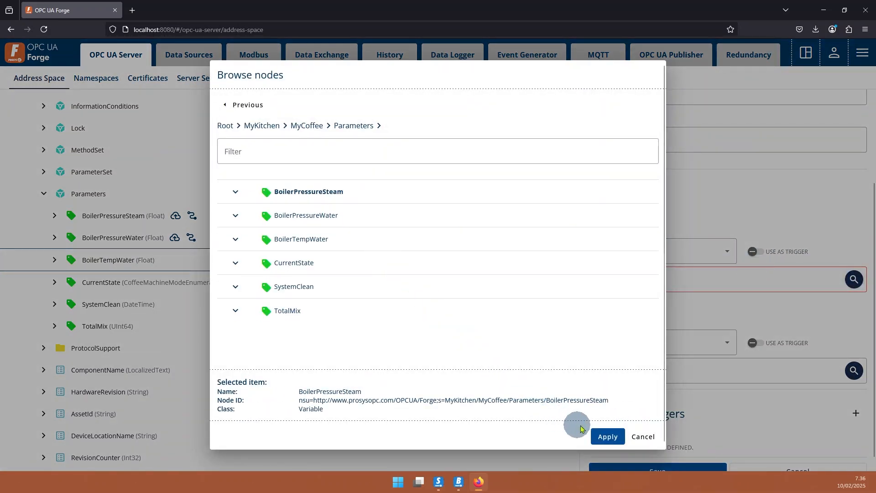
left_click(602, 432)
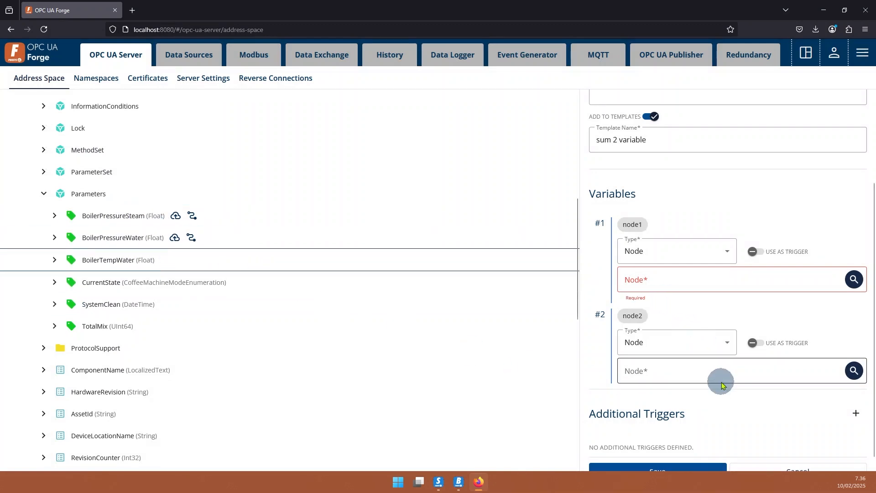
Assign BoilerPressureWater to the expression variable node2 and save the expression.
left_click(854, 360)
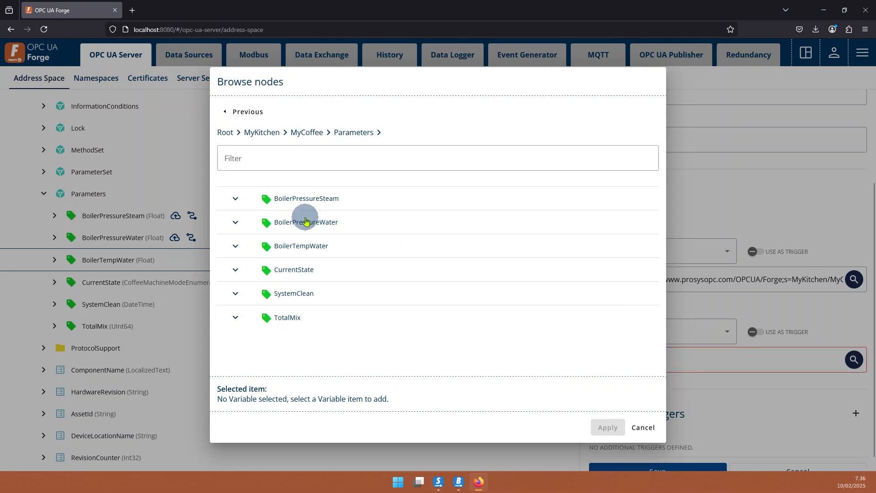
left_click(306, 222)
left_click(608, 428)
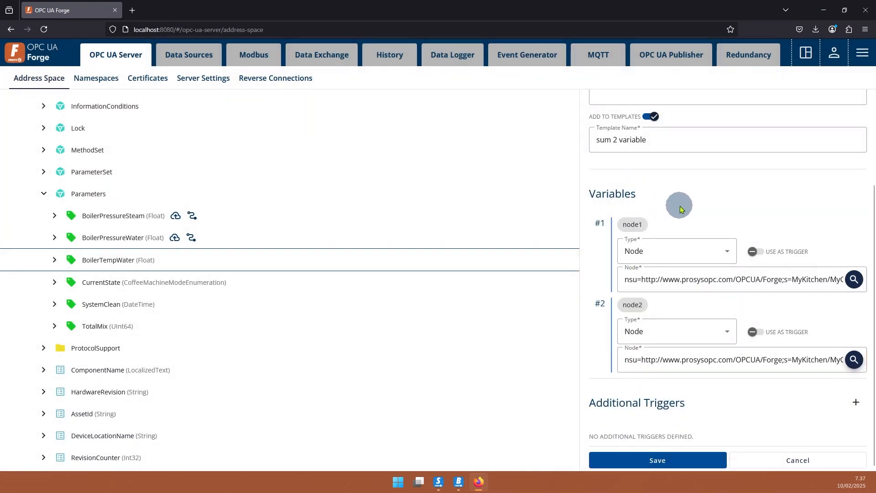
scroll(679, 200, "up", 3)
scroll(694, 274, "down", 3)
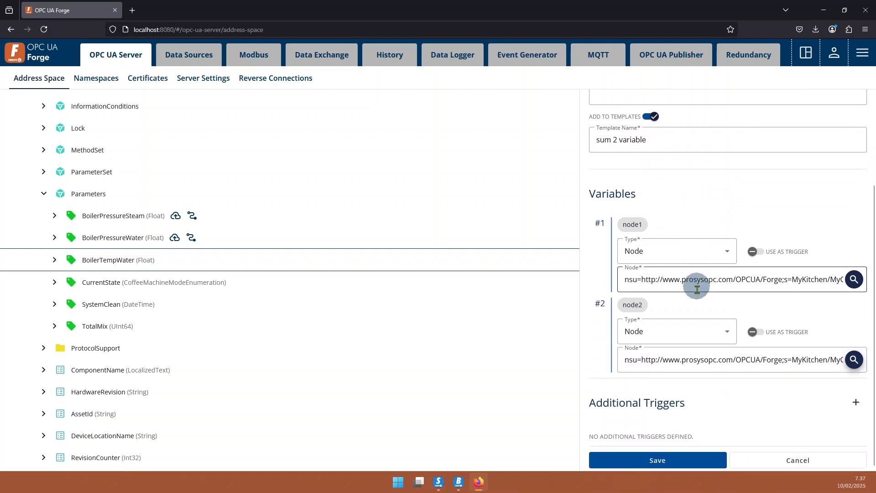
left_click(663, 461)
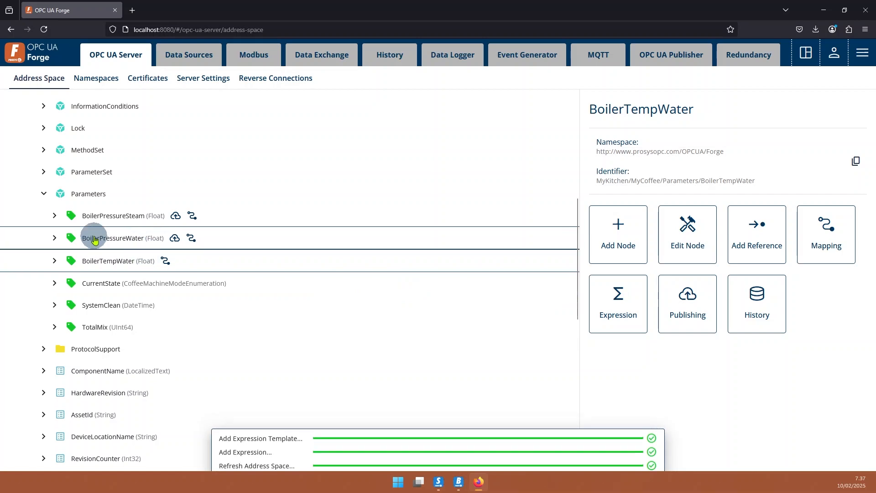
Switch to Prosys OPC UA Browser and expand MyKitchen, MyCoffee and Parameters in the address space.
left_click(458, 479)
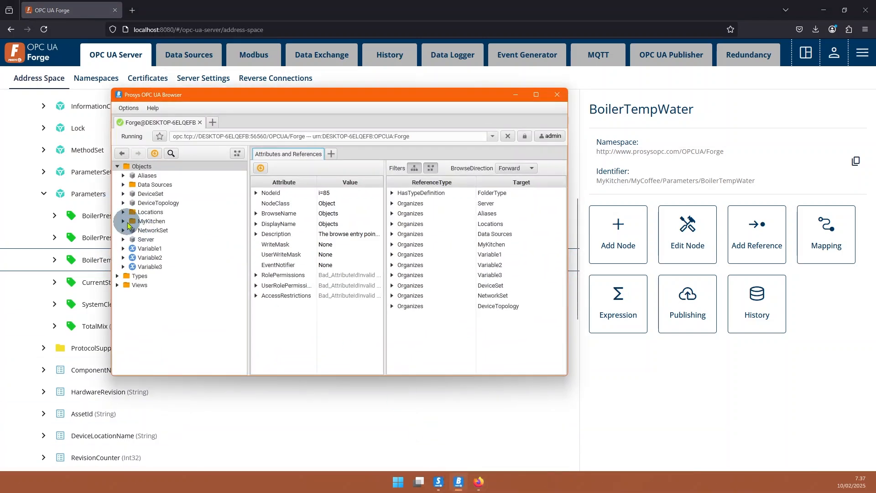
left_click(123, 224)
left_click(130, 230)
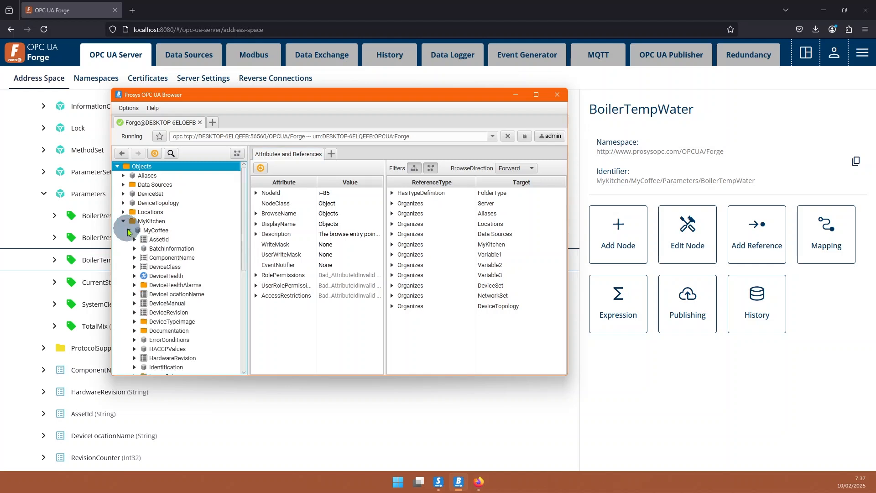
scroll(158, 333, "down", 5)
left_click(133, 340)
scroll(128, 319, "down", 3)
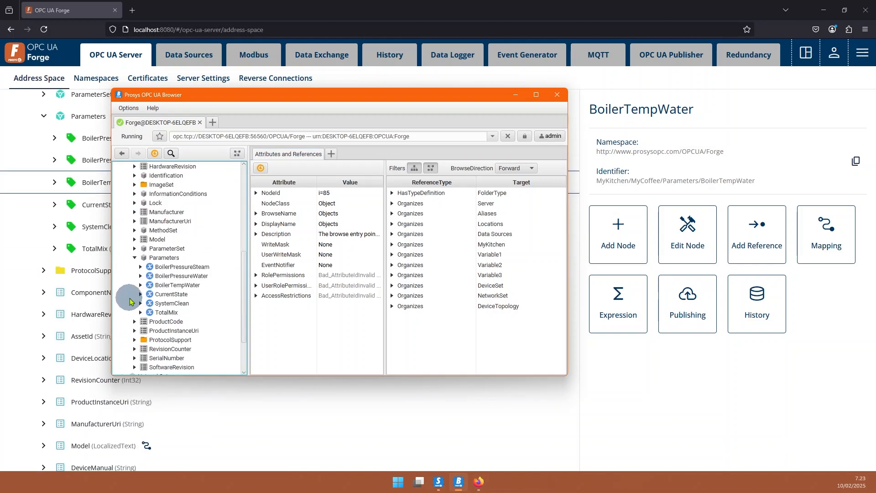
Monitor the data of BoilerPressureSteam, BoilerPressureWater and BoilerTempWater together, and widen the DisplayName column.
left_click(186, 268)
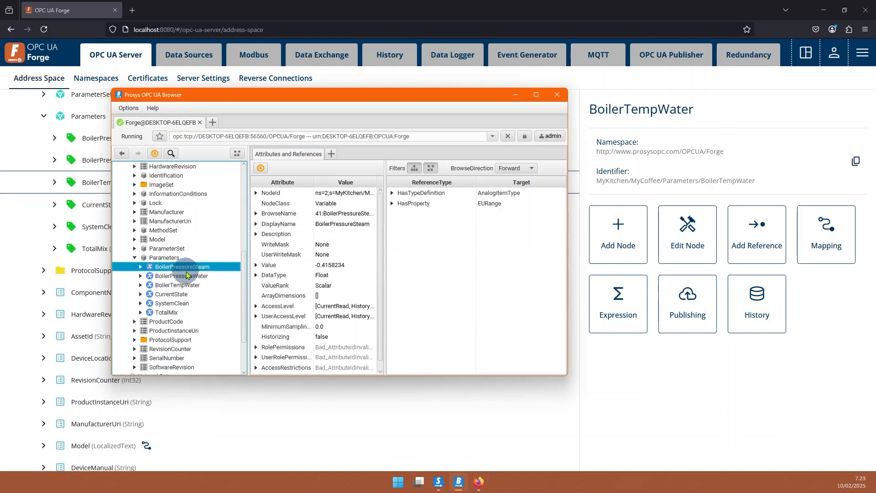
left_click(187, 287, "shift")
right_click(195, 280)
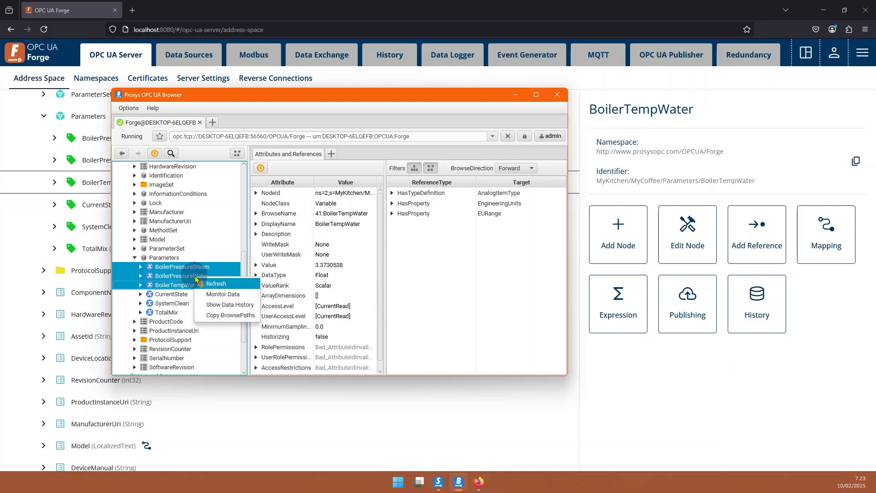
left_click(247, 296)
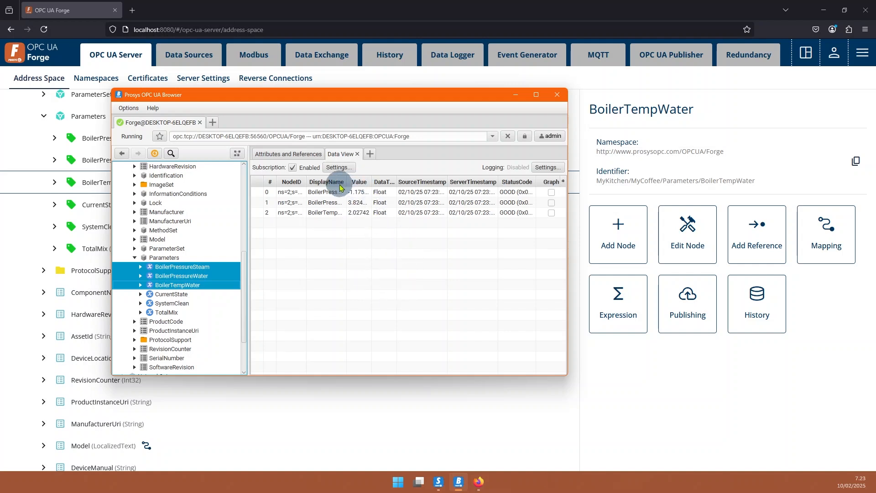
left_click_drag(347, 181, 371, 181)
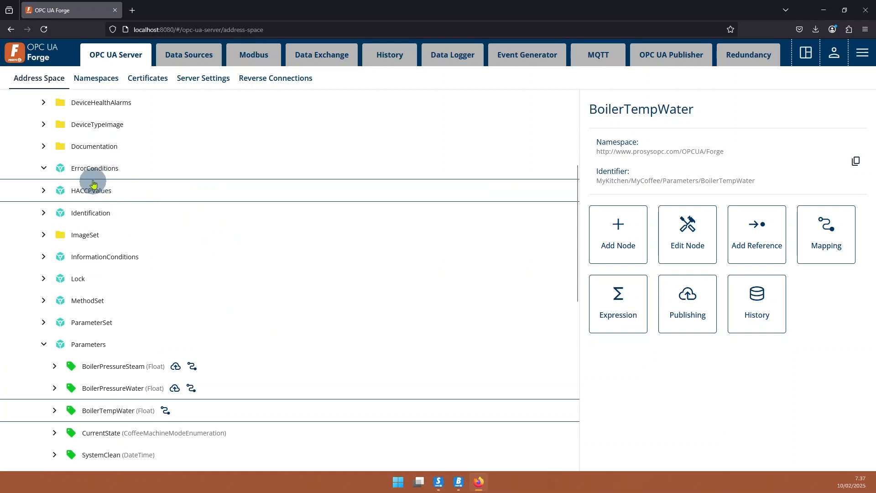
Back in OPC UA Forge, start a new node under ErrorConditions with the model type BaseDataVariableType.
right_click(95, 172)
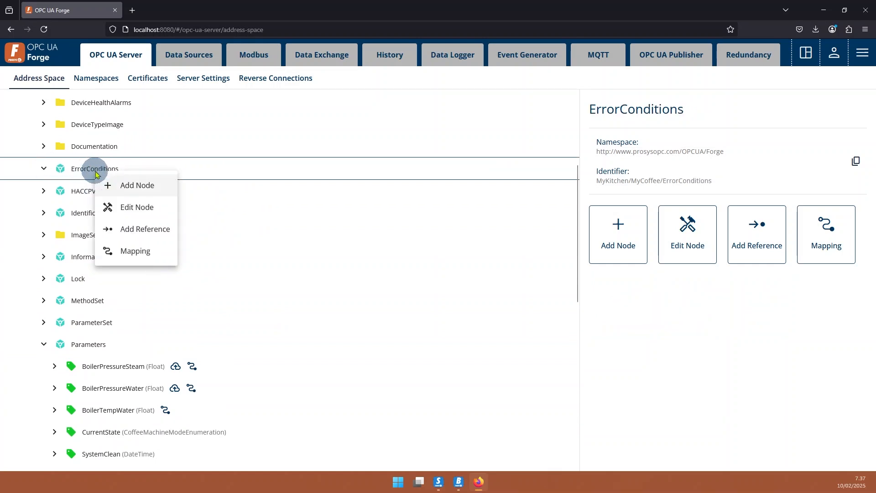
left_click(146, 188)
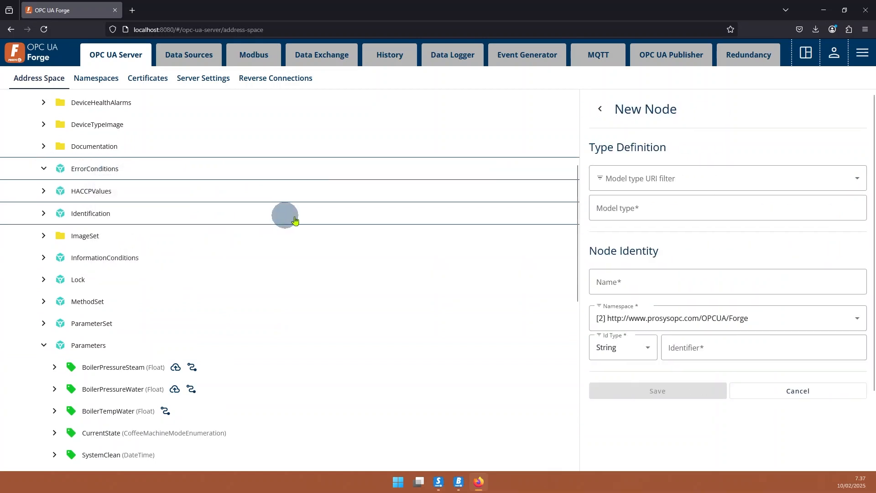
left_click(668, 207)
type("base")
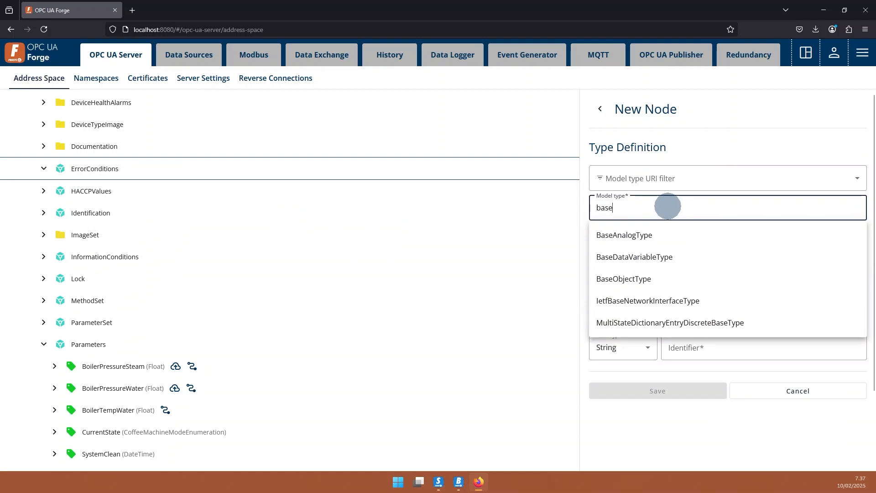
type("data")
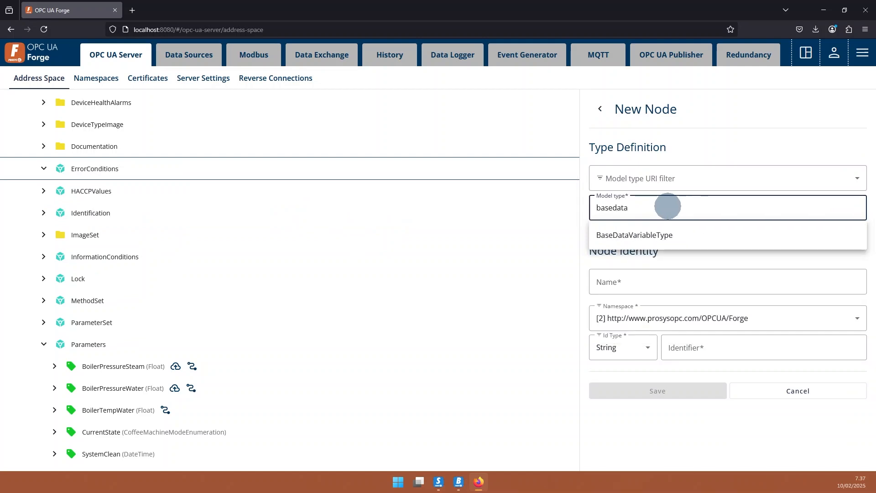
left_click(654, 235)
Set the new node's data type to Boolean, name it ErrorOne and save it.
left_click(632, 250)
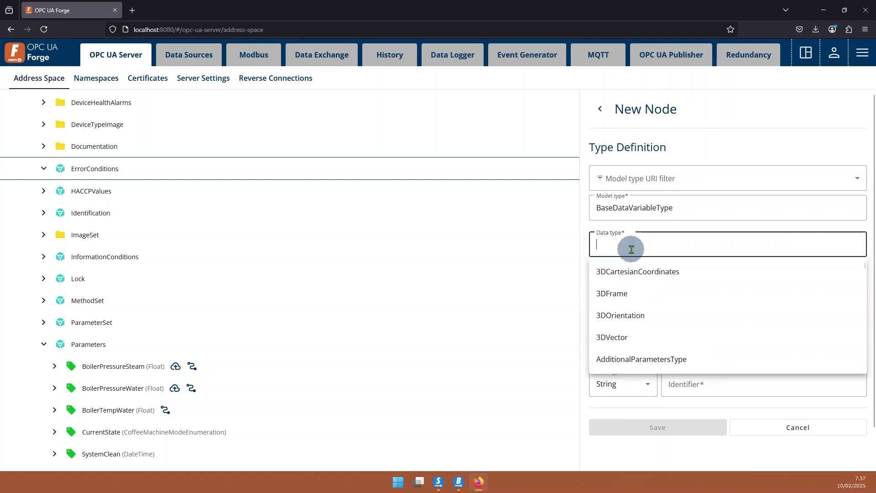
type("boo")
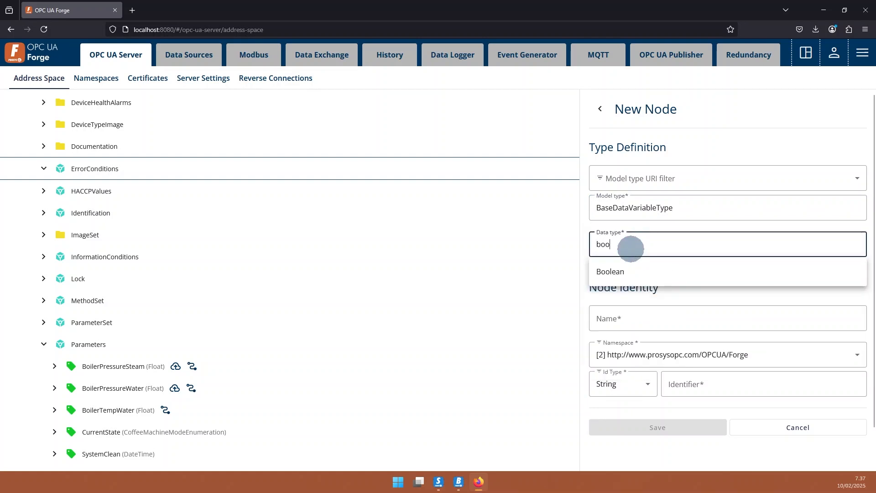
left_click(637, 271)
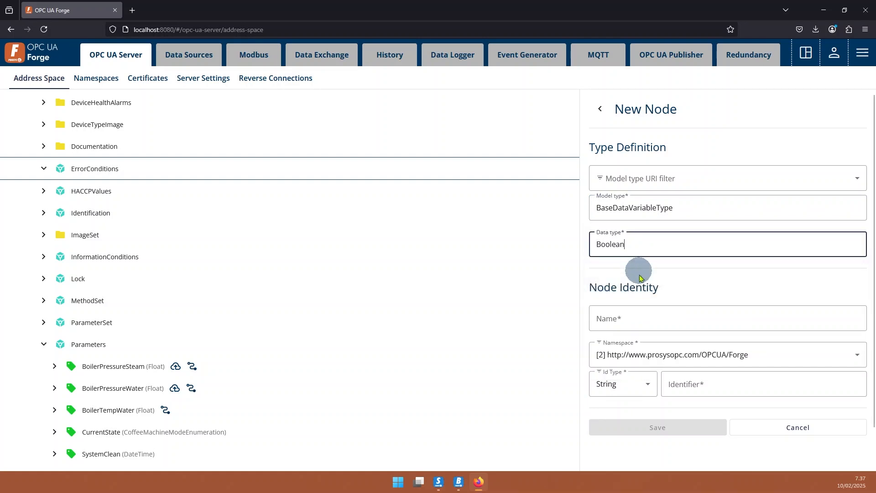
left_click(644, 319)
type("E")
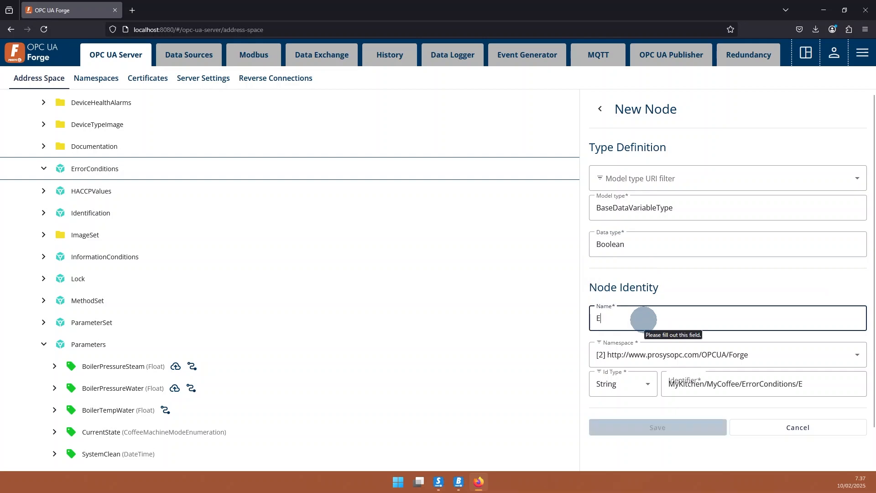
type("rrorOne")
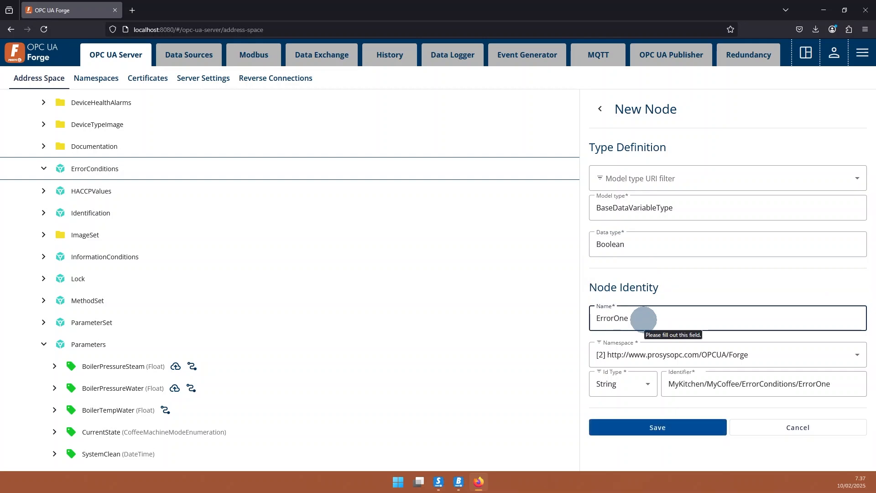
left_click(671, 427)
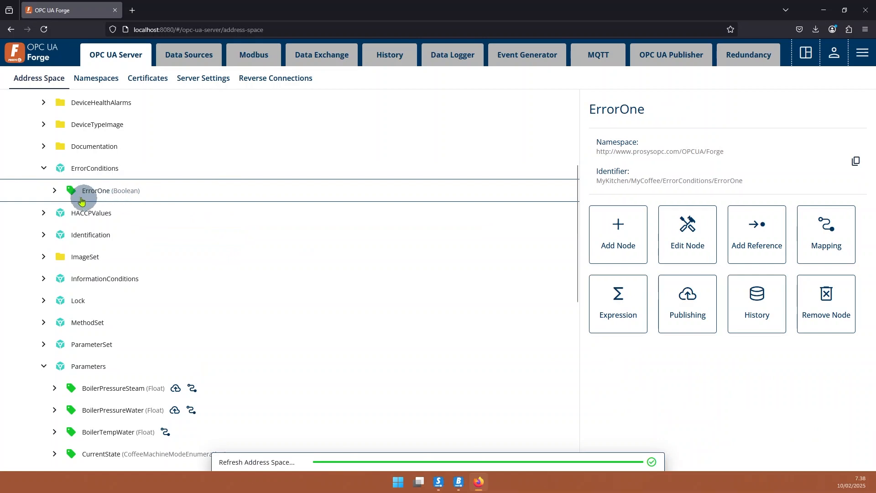
Give the ErrorOne node the expression "if (meas > 1) true; else false;", with the condition, each result and else on separate lines.
right_click(98, 196)
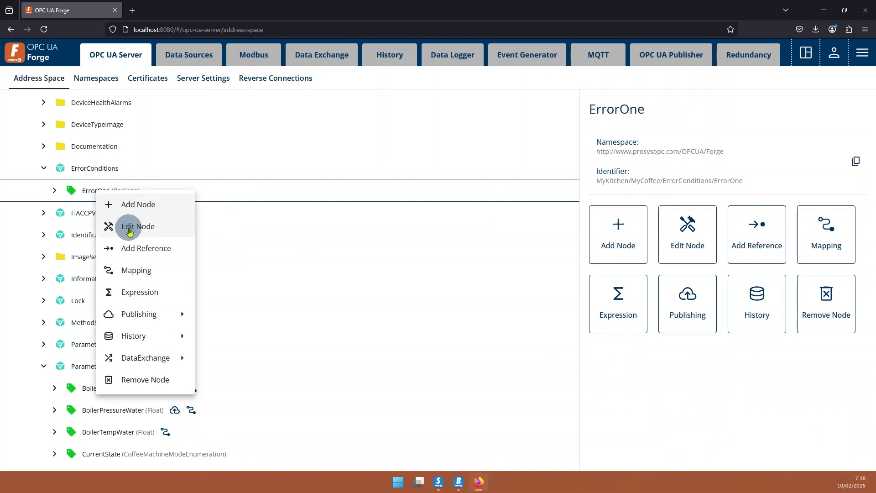
left_click(156, 294)
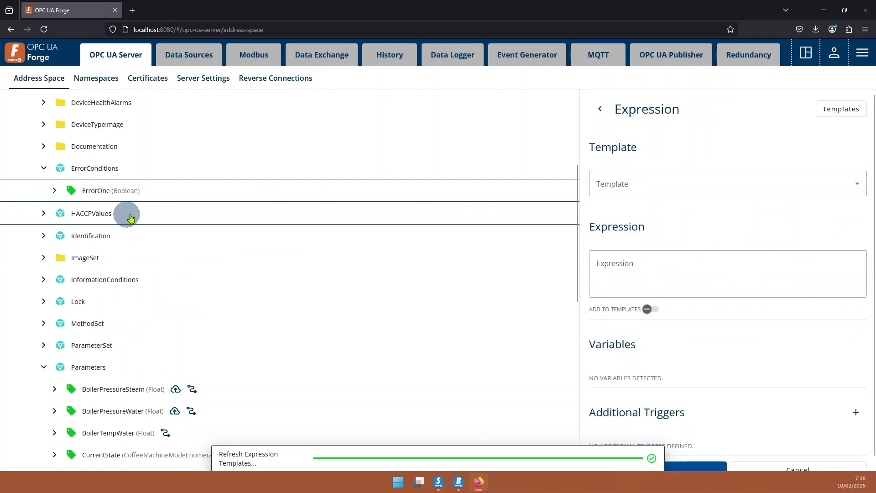
left_click(663, 191)
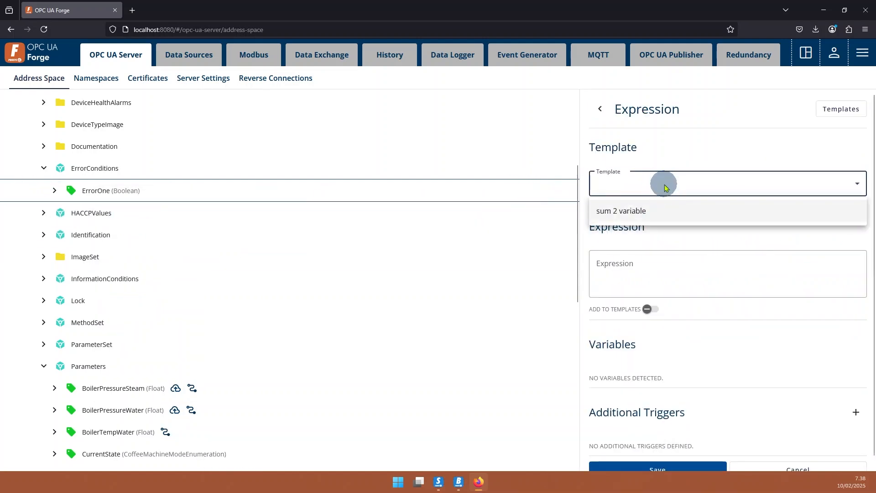
left_click(631, 263)
left_click(634, 265)
type("if")
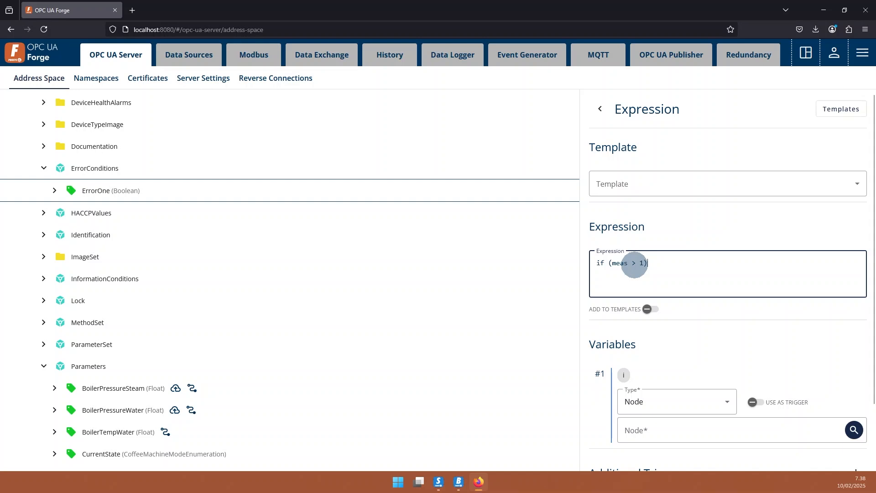
type("tr")
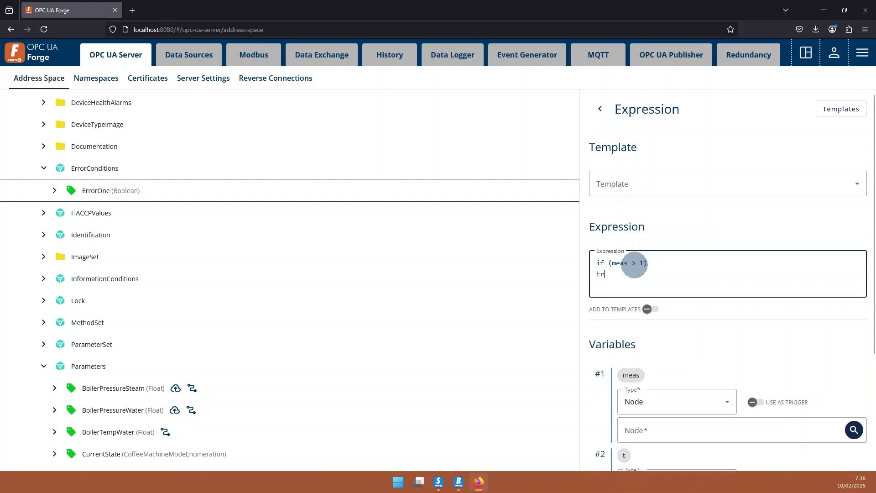
type("ue;")
key("Return")
type("else")
key("Return")
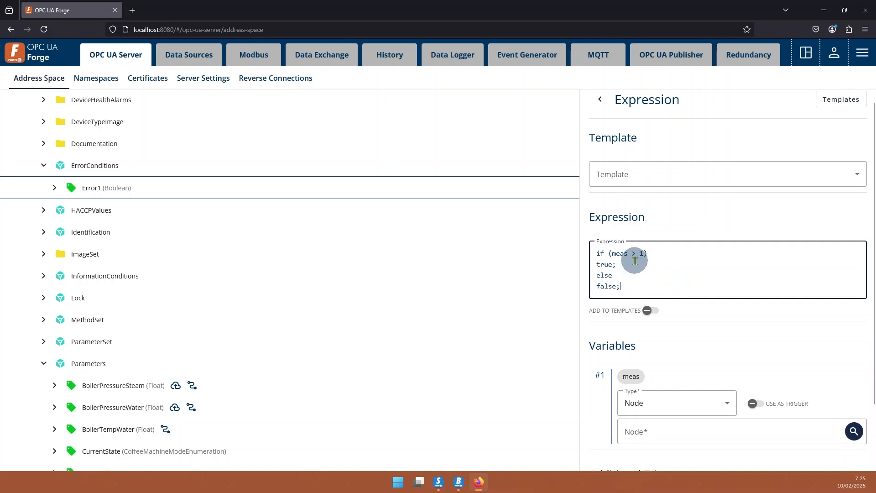
Assign the BoilerPressureSteam node under MyCoffee's Parameters to the variable meas and save the expression.
scroll(674, 265, "down", 3)
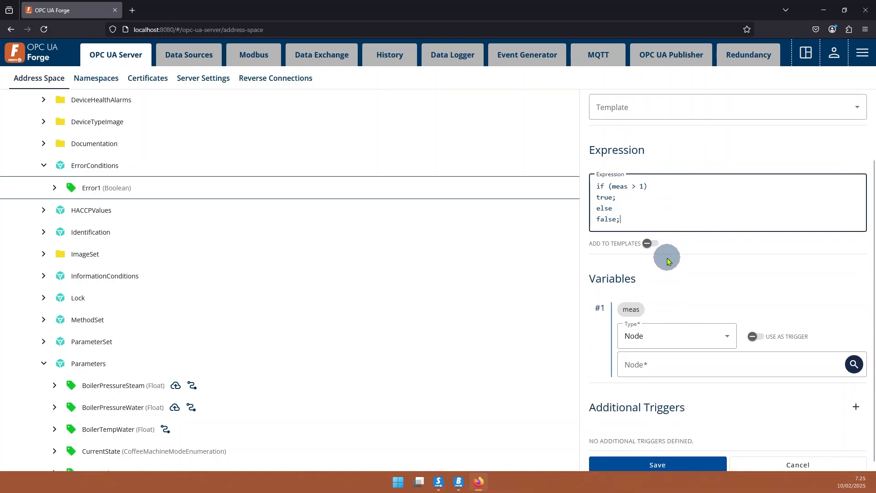
left_click(849, 358)
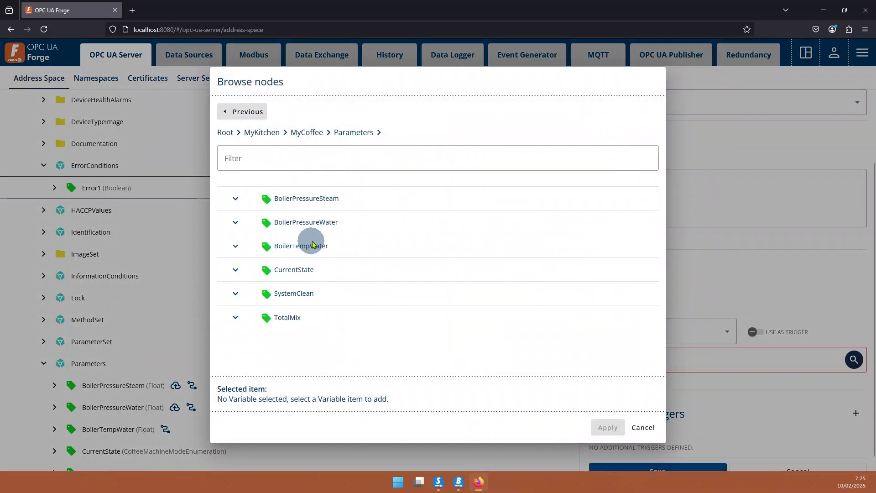
left_click(294, 197)
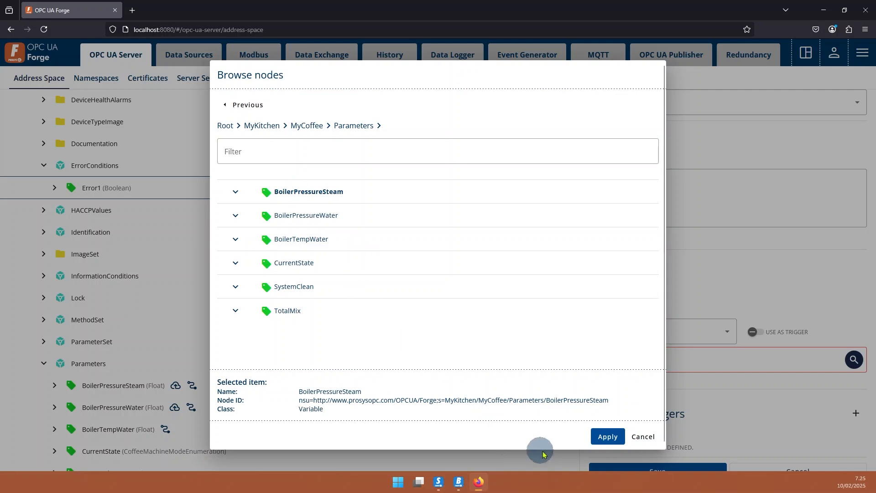
left_click(608, 437)
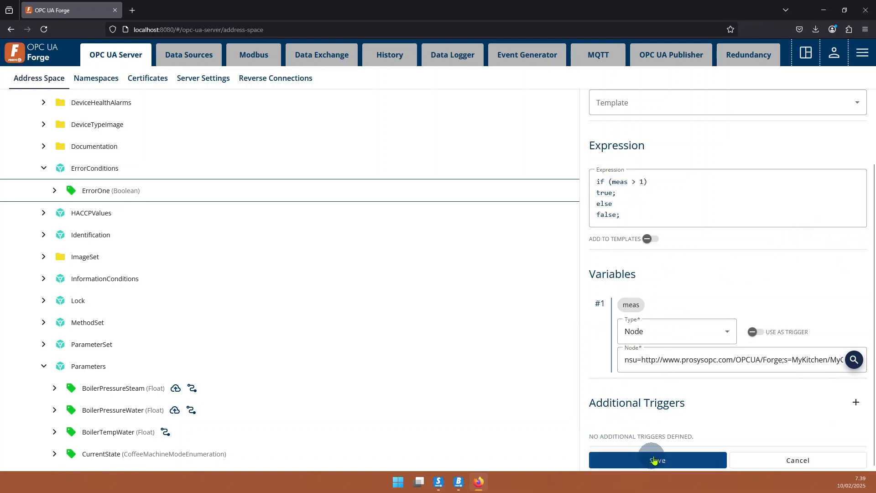
left_click(688, 462)
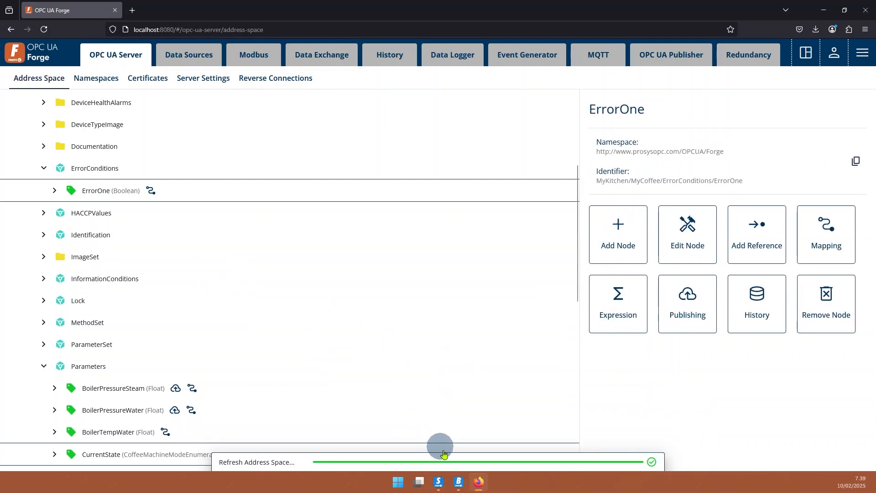
Switch to Prosys OPC UA Browser, expand ErrorConditions and monitor the data of ErrorOne.
left_click(459, 481)
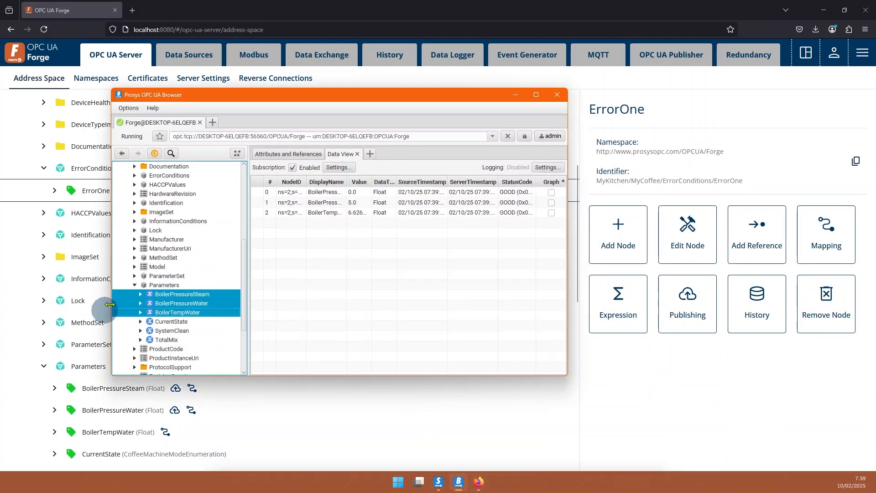
scroll(157, 265, "up", 1)
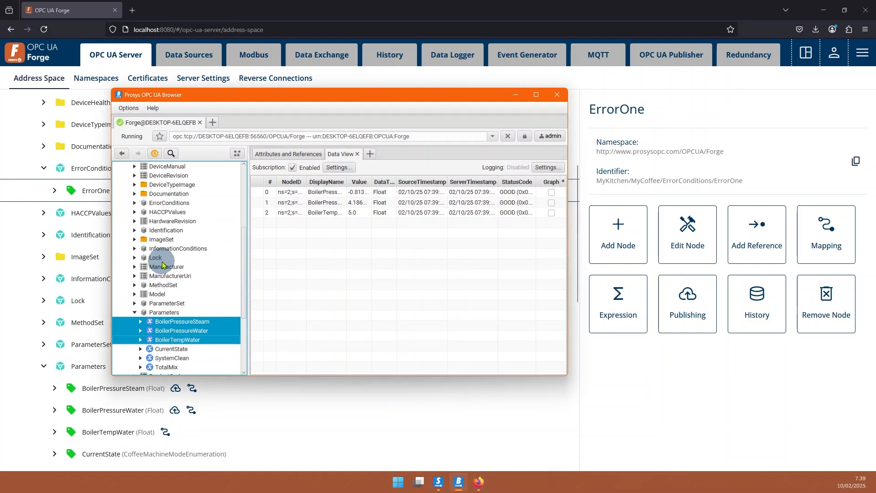
scroll(163, 265, "up", 1)
scroll(163, 265, "up", 1)
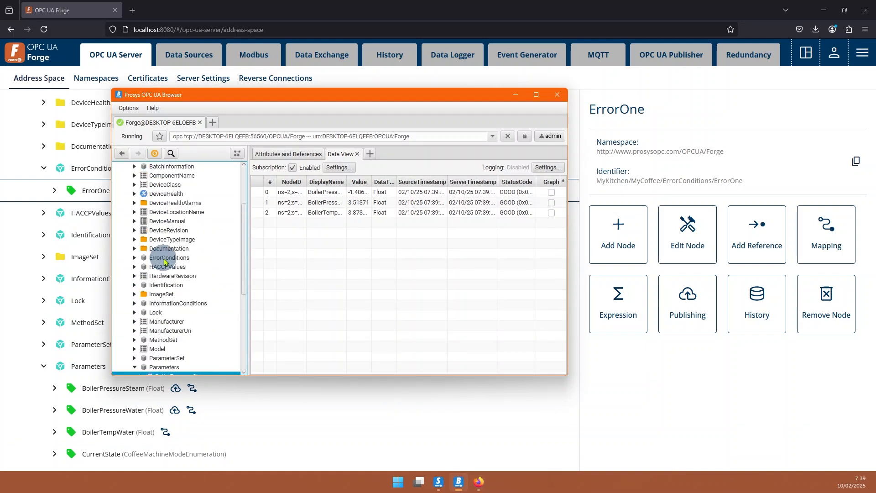
scroll(166, 258, "up", 1)
scroll(160, 251, "down", 2)
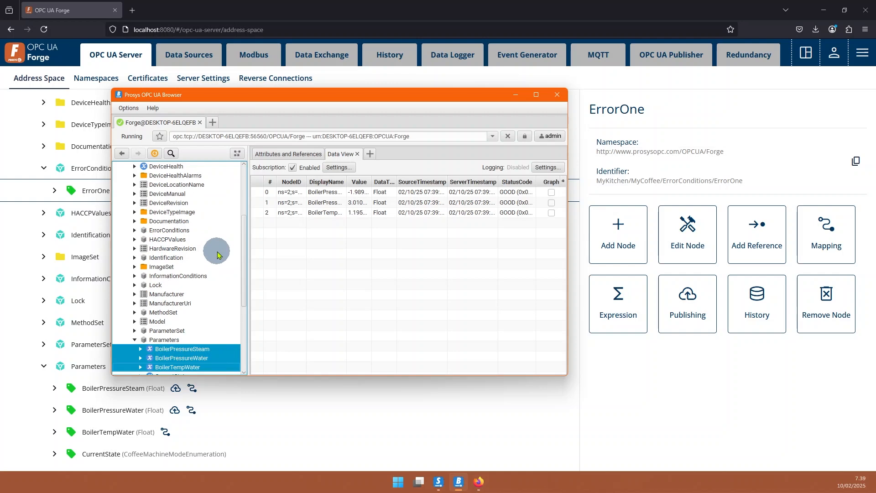
left_click(135, 230)
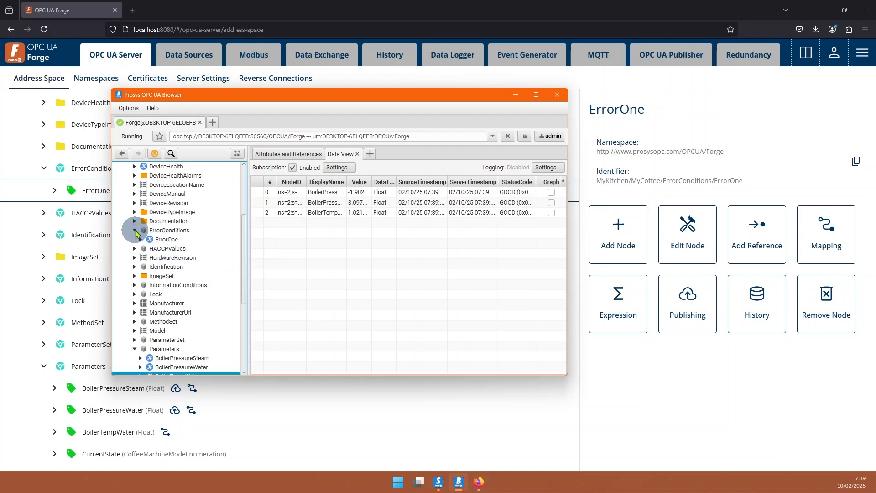
right_click(168, 241)
left_click(200, 270)
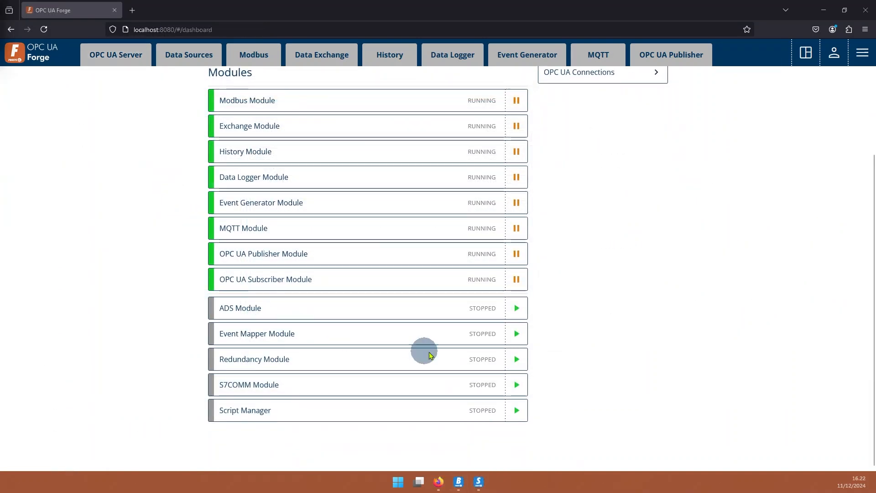
In OPC UA Forge, start the Event Mapper Module and add an event mapper named SimulationServer.
left_click(516, 333)
left_click(599, 61)
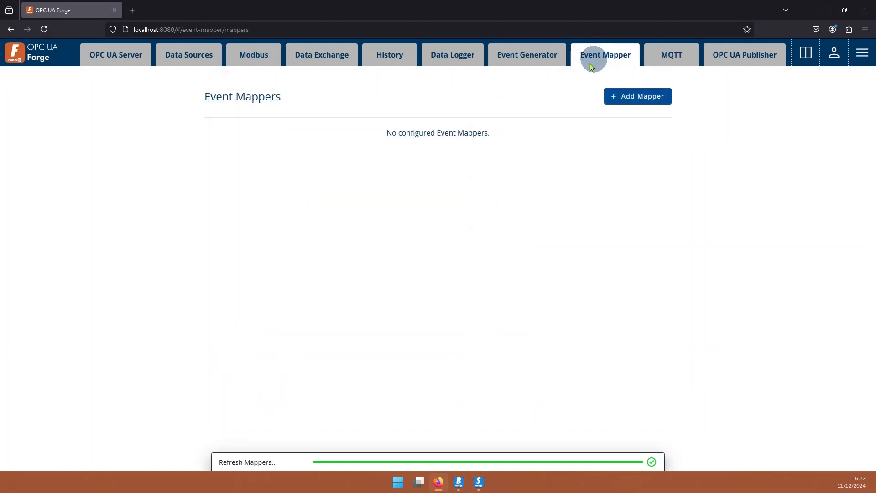
left_click(633, 96)
left_click(312, 179)
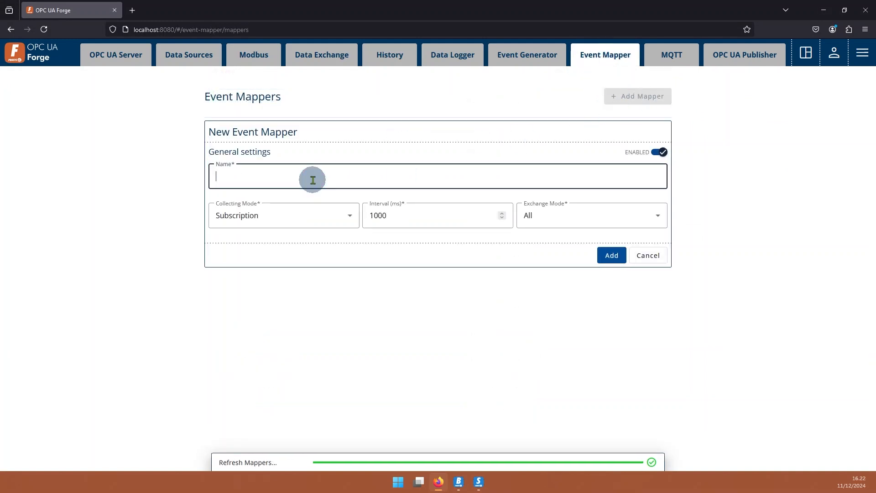
type("SimulationServer")
left_click(612, 254)
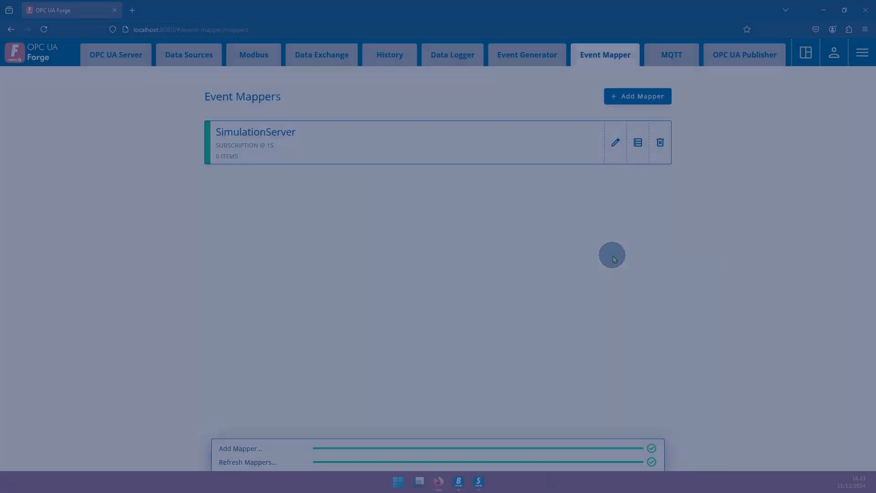